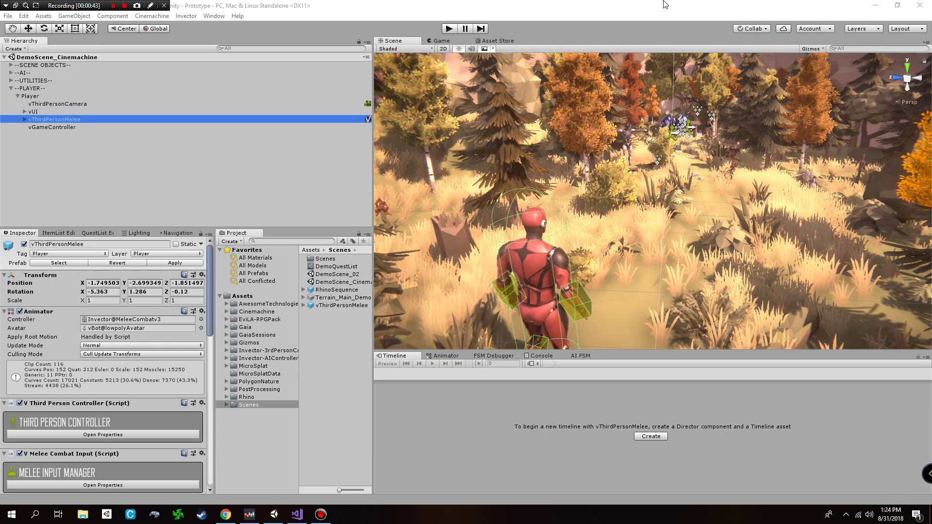
right_click_drag(716, 186, 711, 195)
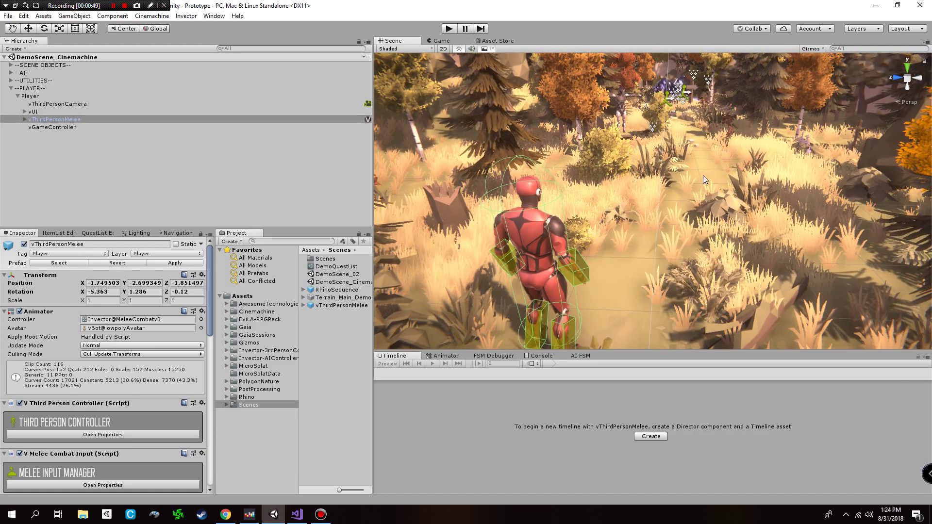
right_click_drag(686, 176, 642, 275)
left_click(659, 274)
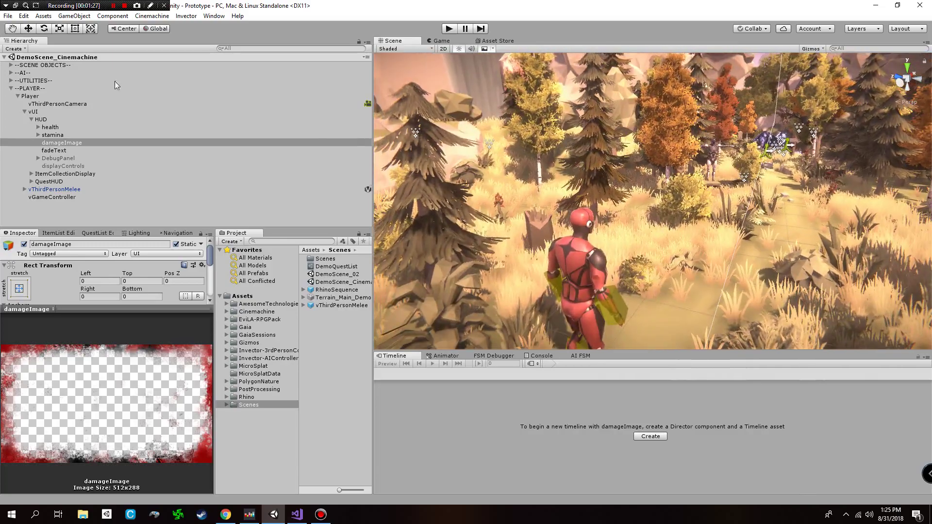
Create an empty child object under Player and place it above vThirdPersonCamera in the hierarchy.
left_click(24, 111)
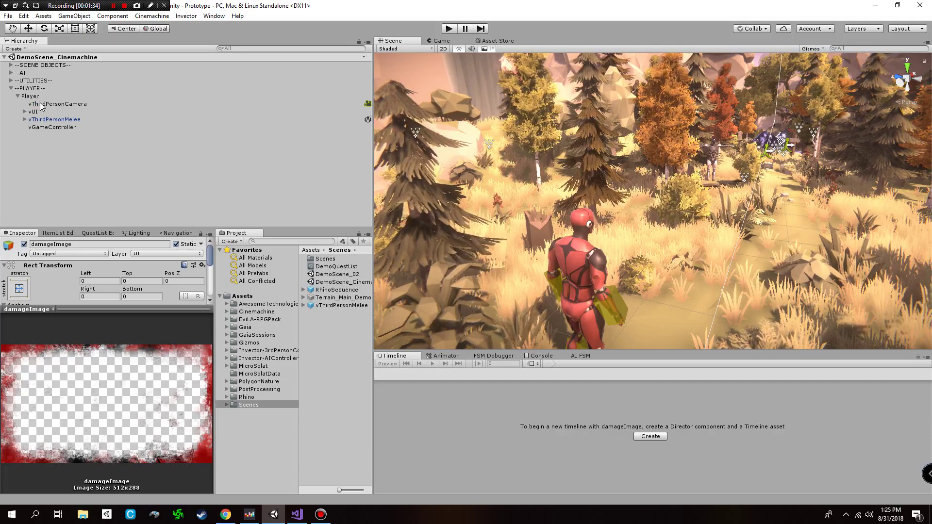
left_click(36, 97)
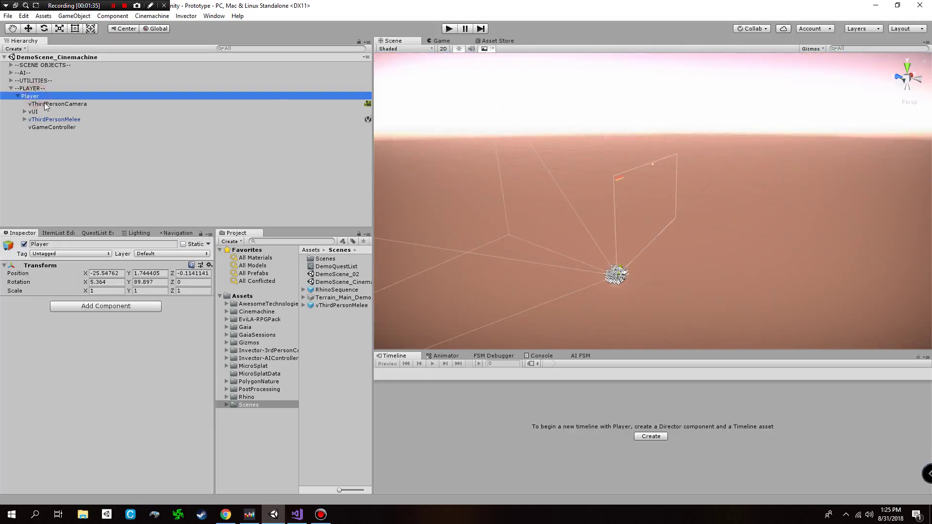
double_click(45, 105)
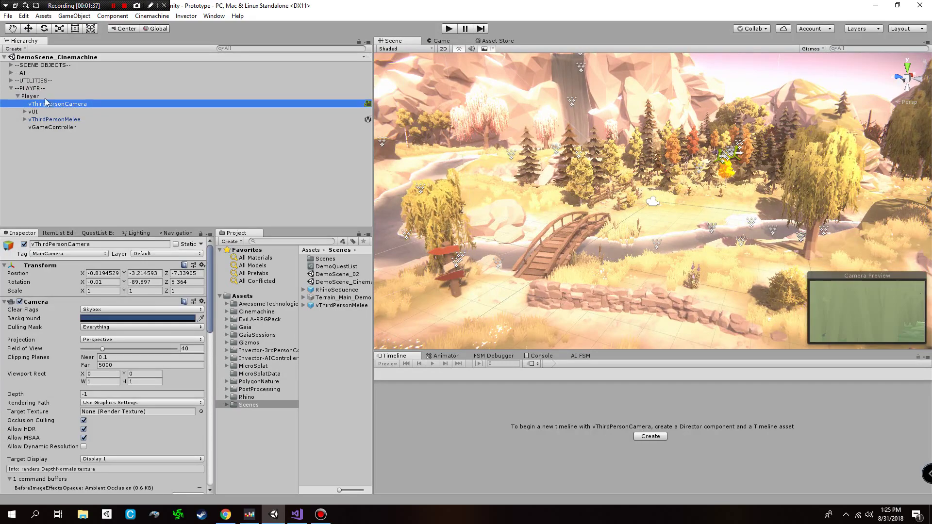
right_click(37, 97)
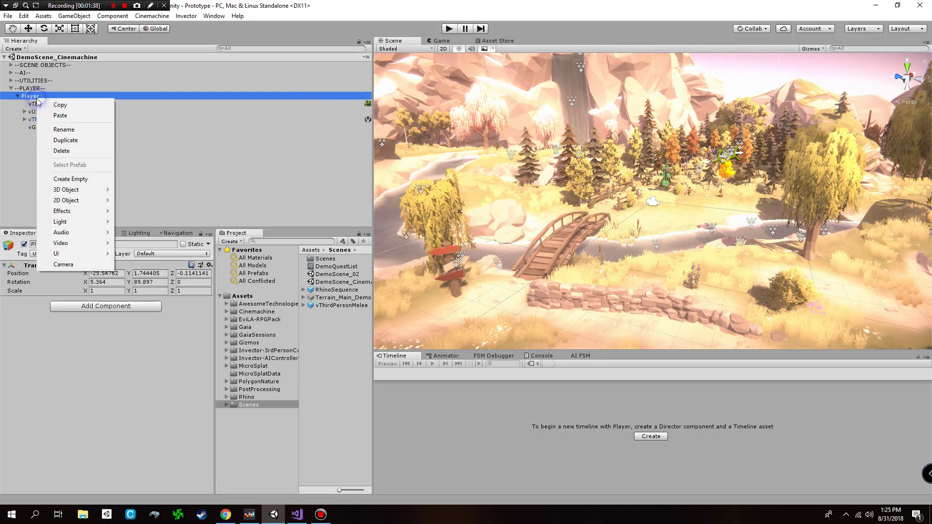
left_click(80, 179)
left_click_drag(48, 133, 49, 101)
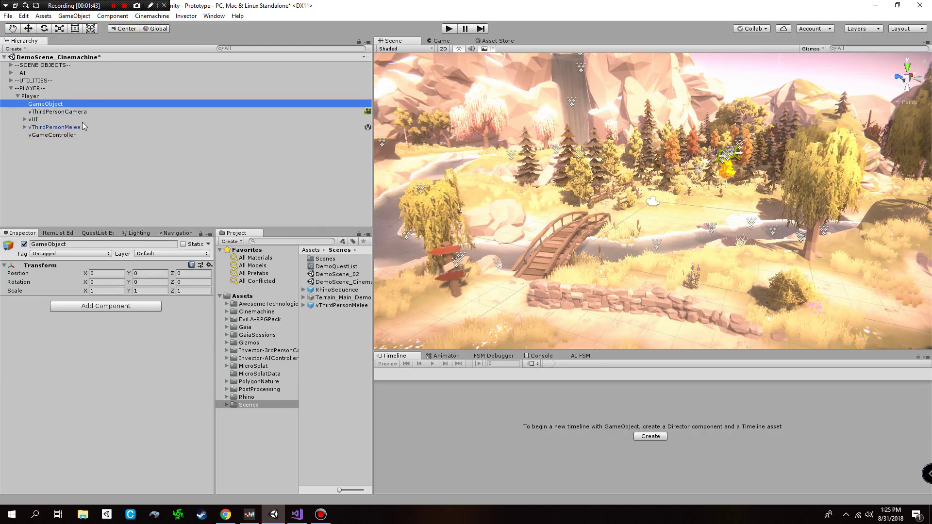
Rename the new empty object under Player as CinemachineRig.
key("F2")
type("Cinmea")
key("BackSpace")
key("BackSpace")
key("BackSpace")
type("emachineRig")
key("Return")
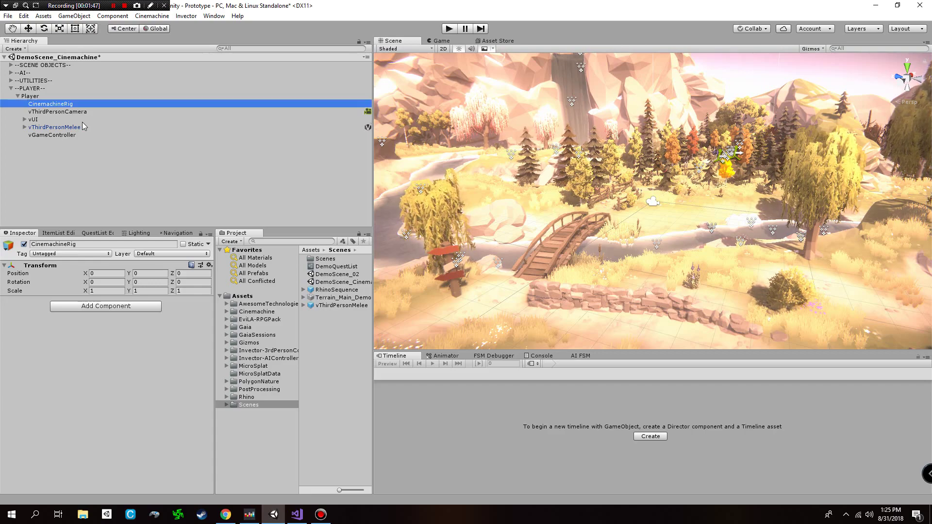
Make vThirdPersonCamera a child of CinemachineRig and review its Third Person Camera and Camera States settings.
left_click(41, 112)
left_click_drag(41, 112, 50, 104)
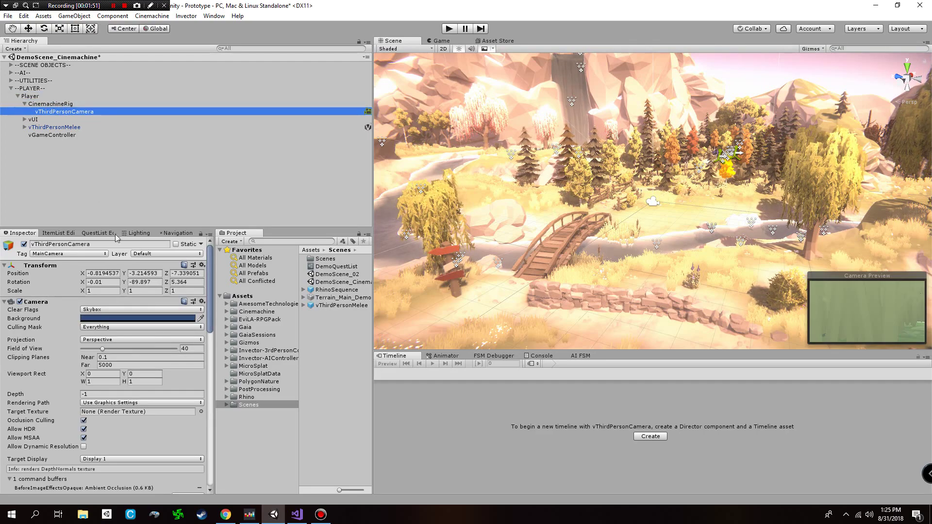
scroll(154, 327, "down", 15)
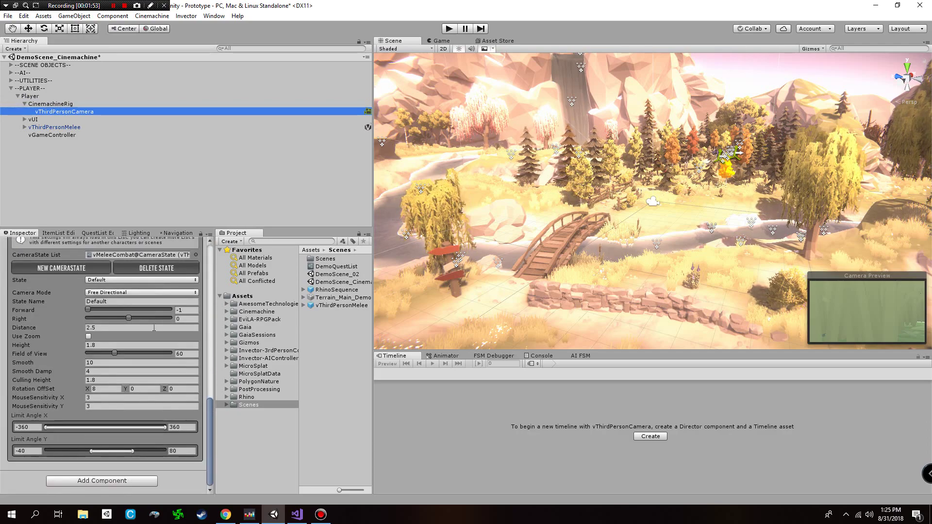
scroll(153, 327, "up", 8)
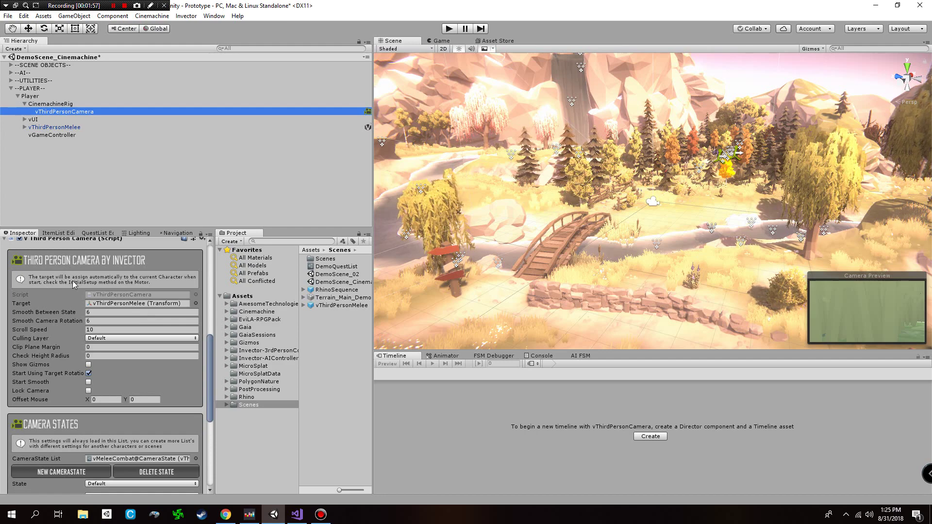
scroll(78, 290, "down", 10)
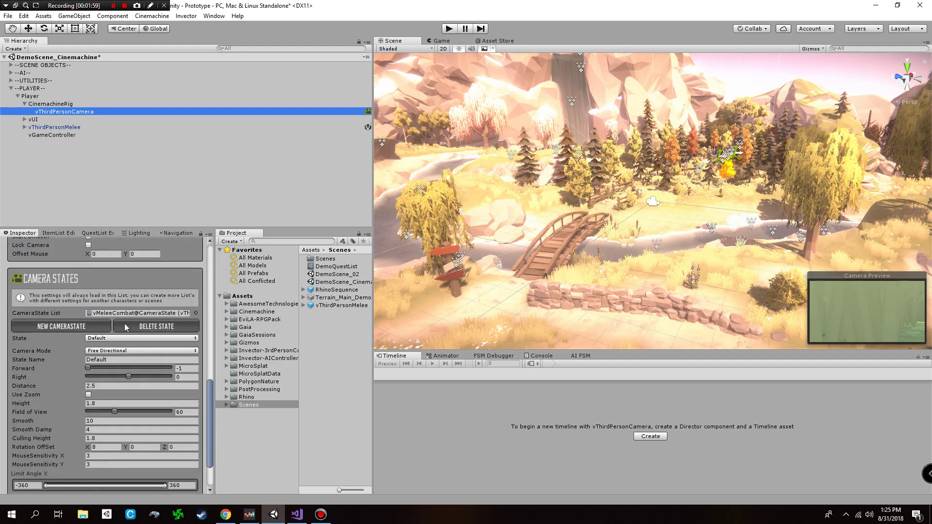
Play-test the scene, moving the character and toggling crouch to compare the Default and Crouch camera states, and stop playback.
left_click(442, 41)
left_click(822, 49)
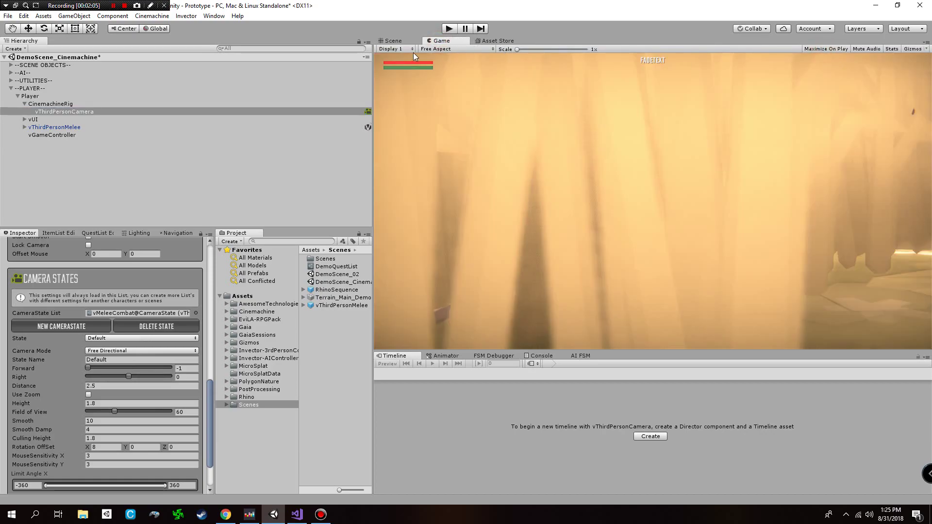
left_click(393, 42)
left_click(449, 29)
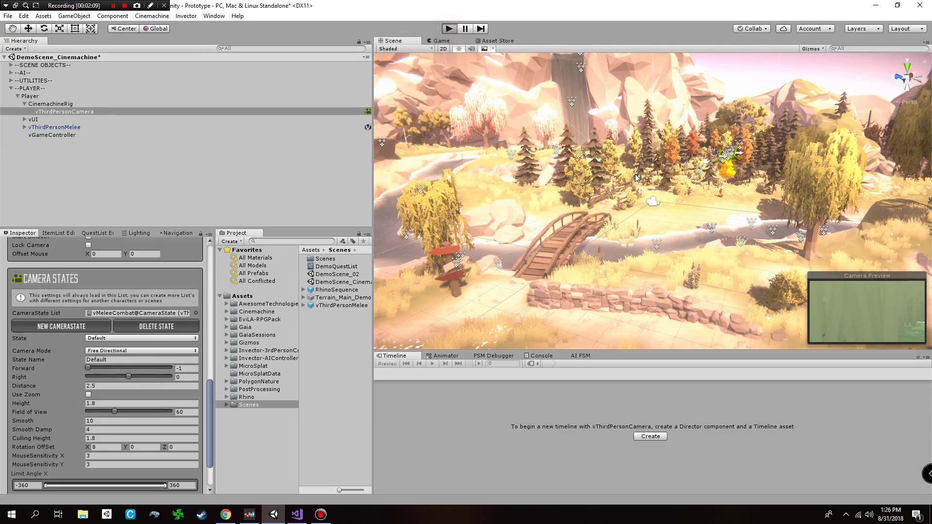
key("w")
key("Escape")
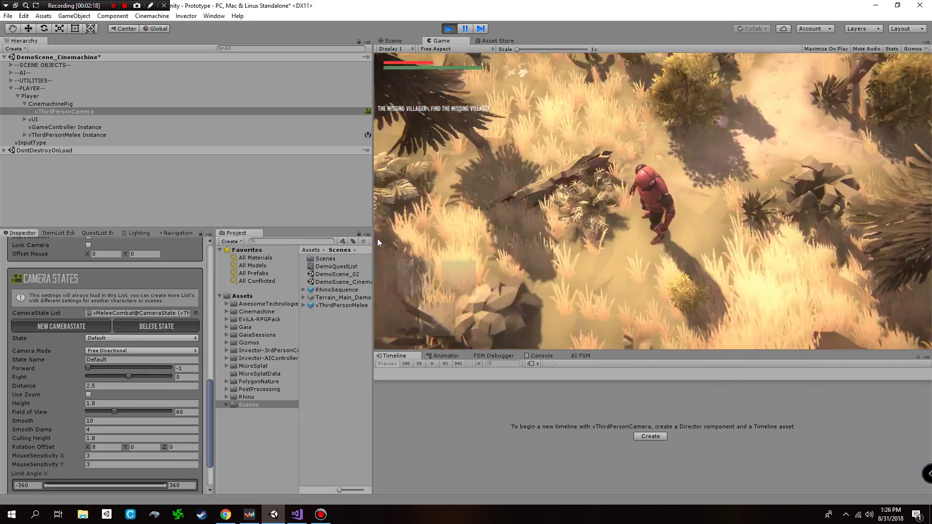
left_click(377, 237)
key("c")
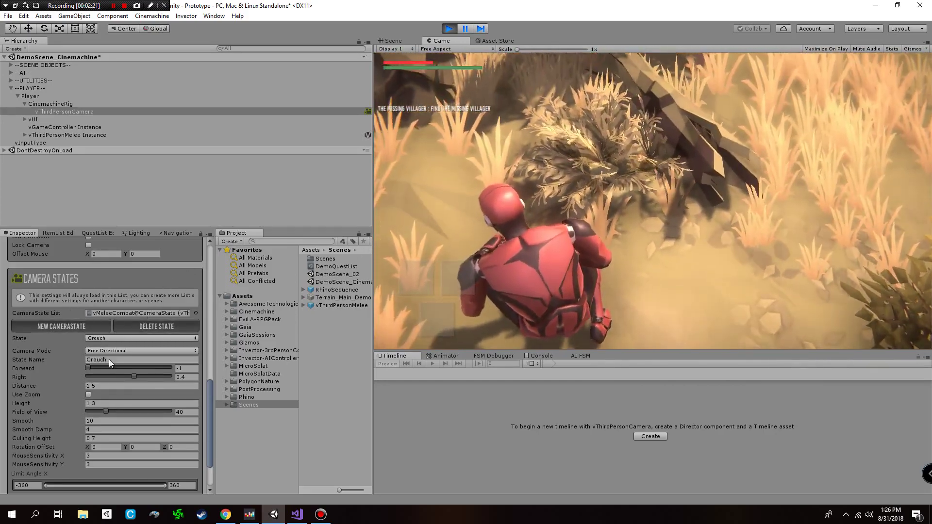
key("c")
key("c")
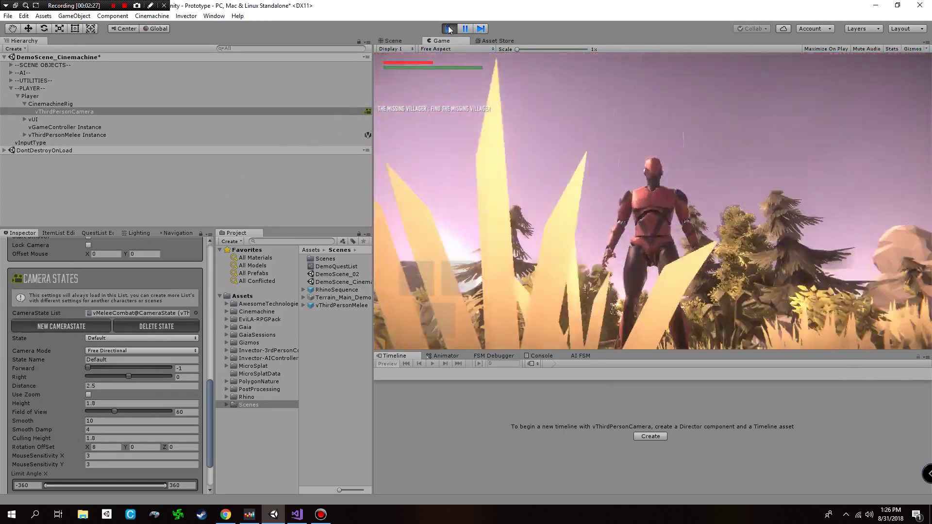
left_click(449, 28)
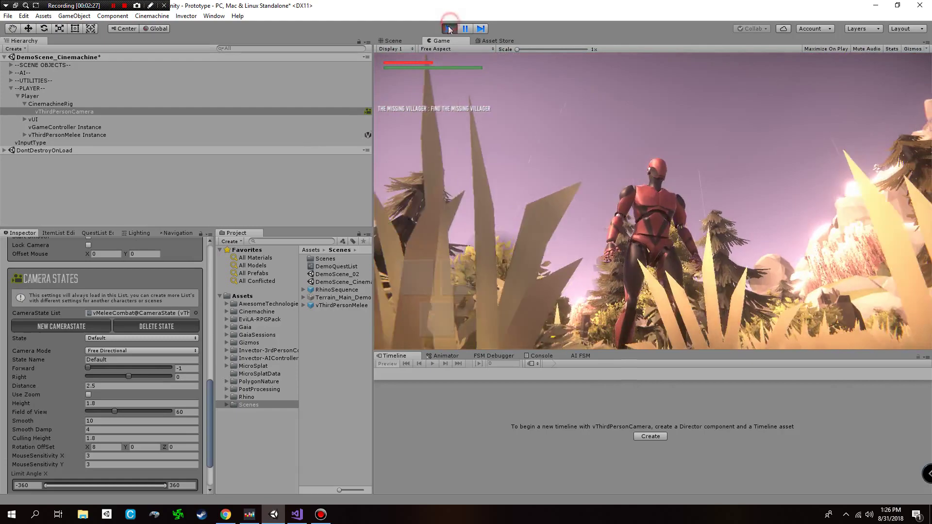
Add a Cinemachine Brain component to vThirdPersonCamera and save the scene.
scroll(97, 427, "down", 2)
left_click(79, 481)
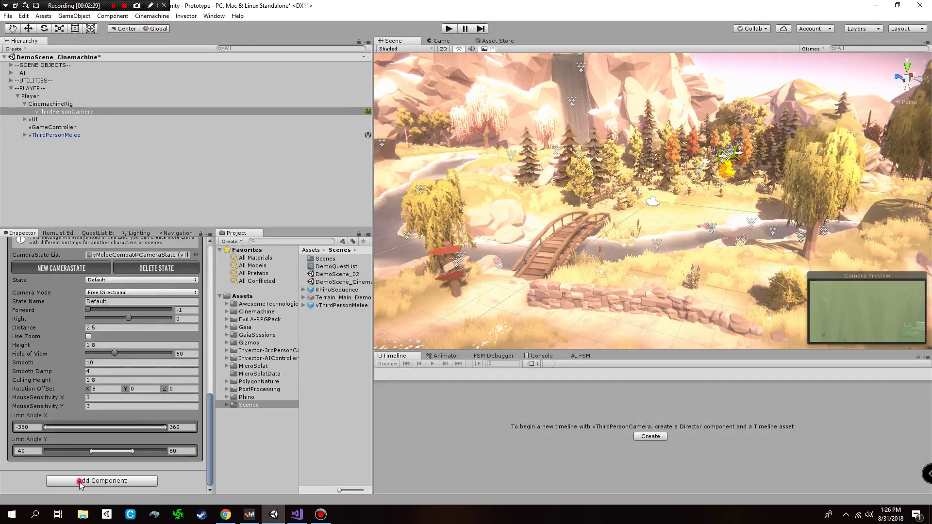
type("Cinme")
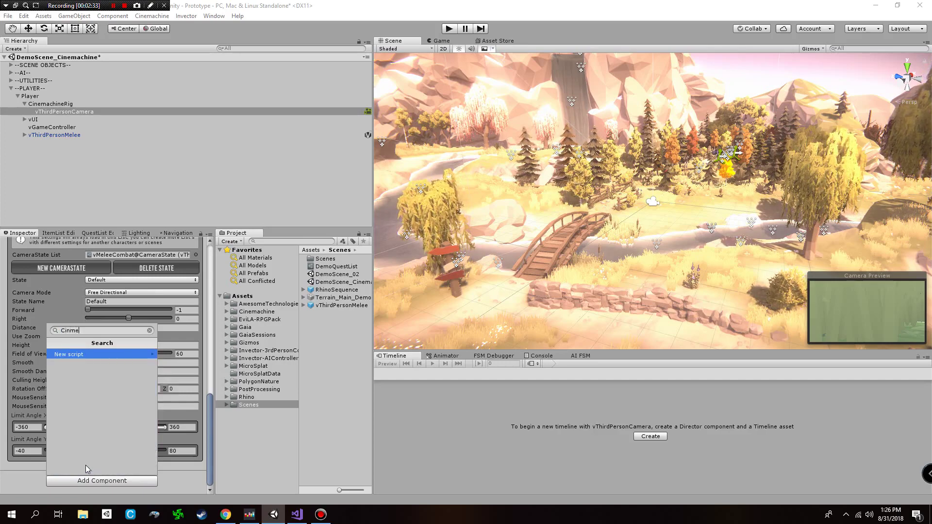
key("BackSpace")
key("BackSpace")
type("emachine B")
key("Down")
key("Return")
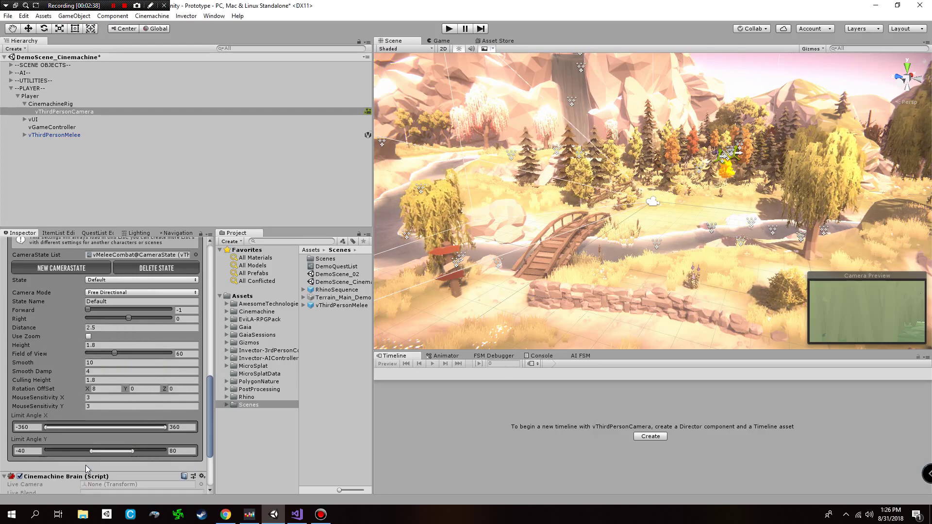
key("ctrl+s")
Add a Cinemachine Virtual Camera component to vThirdPersonCamera below the Cinemachine Brain.
scroll(82, 389, "up", 5)
scroll(78, 372, "up", 10)
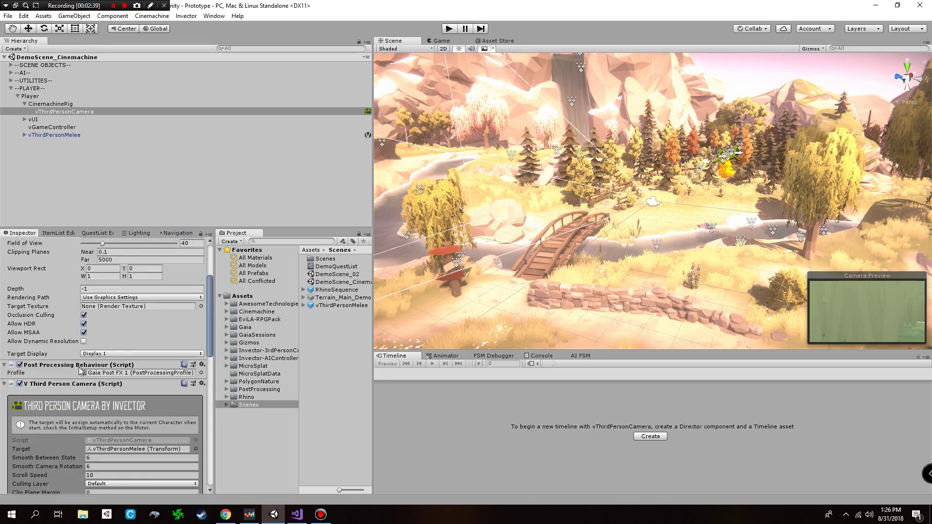
scroll(49, 376, "down", 12)
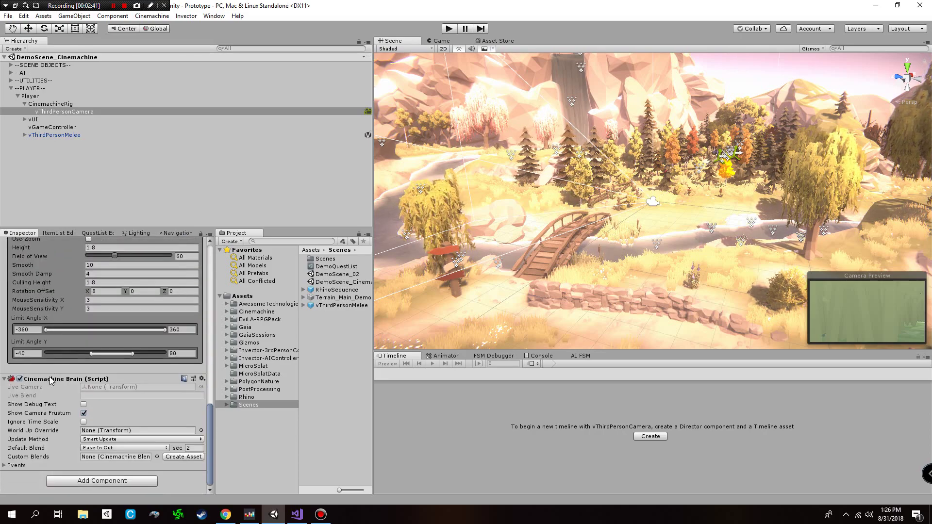
left_click(86, 486)
type("Cinm")
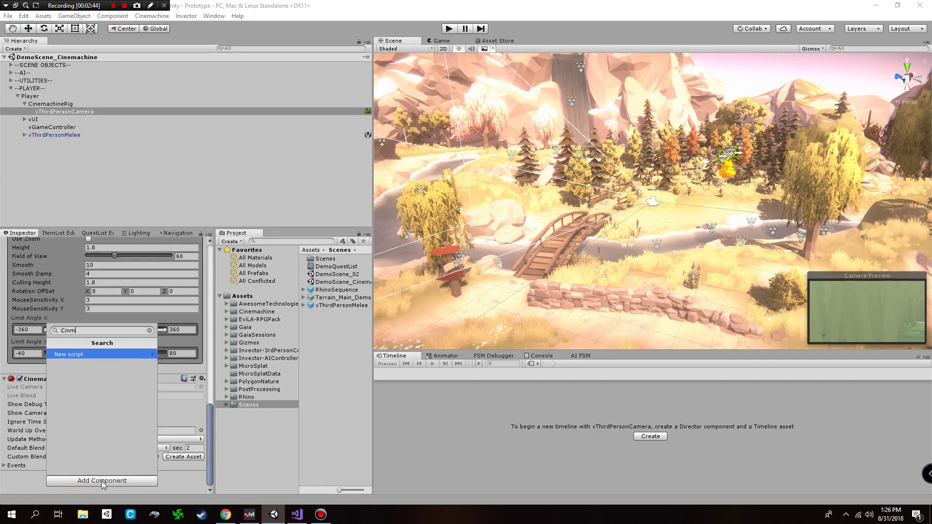
key("BackSpace")
type("emachin")
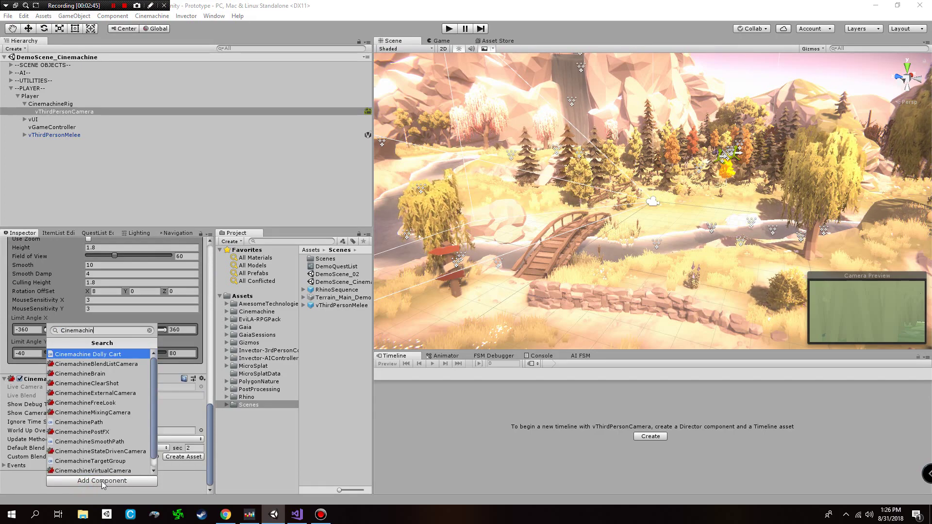
type("e Vi")
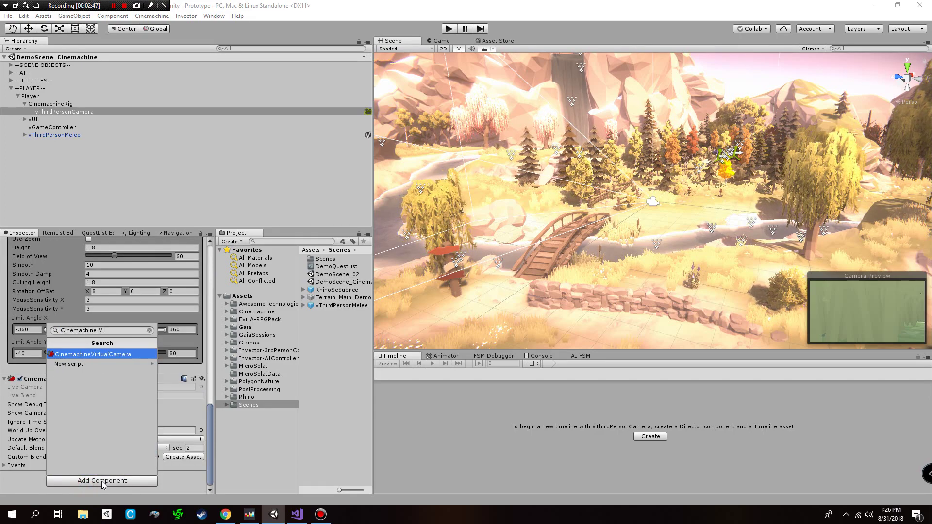
key("Return")
scroll(97, 479, "down", 4)
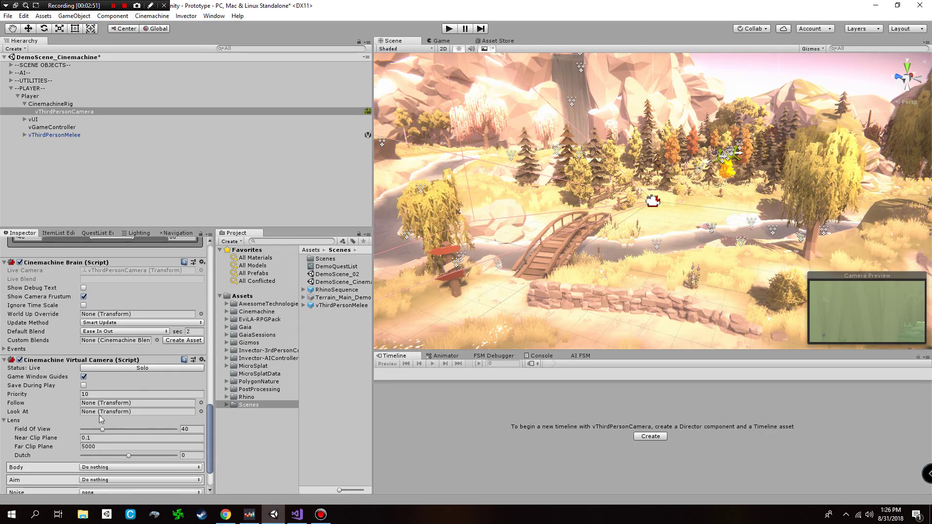
Examine the virtual camera's Priority and lens settings alongside the Cinemachine Brain and Third Person Camera state settings.
left_click(44, 396)
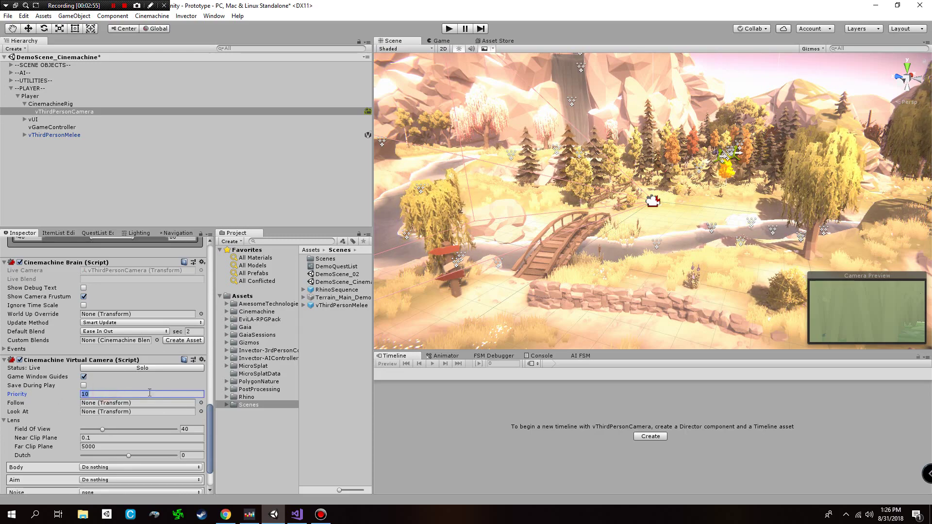
left_click(114, 395)
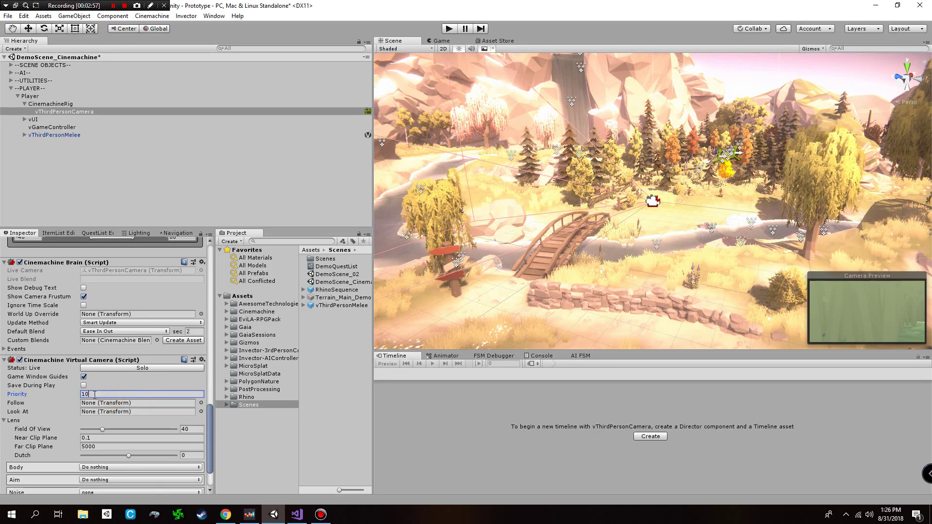
scroll(106, 376, "up", 8)
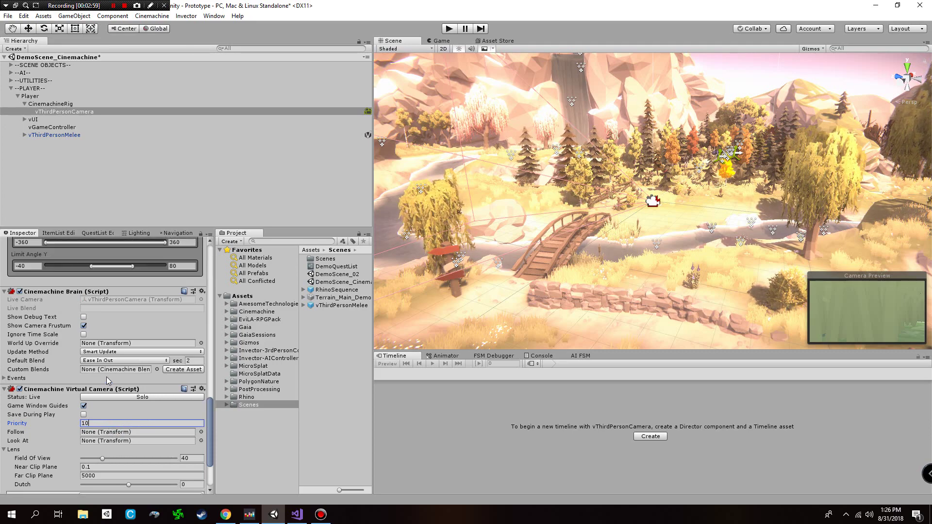
scroll(107, 372, "up", 2)
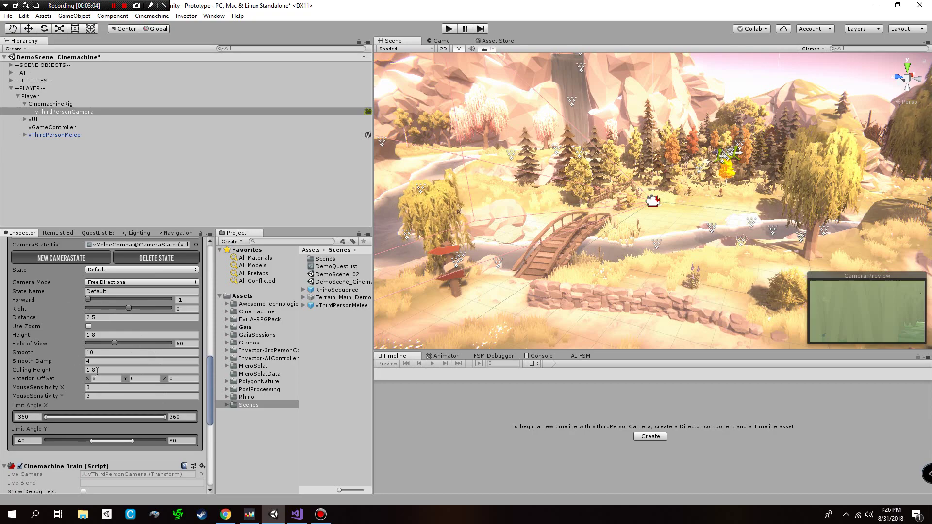
scroll(97, 371, "down", 12)
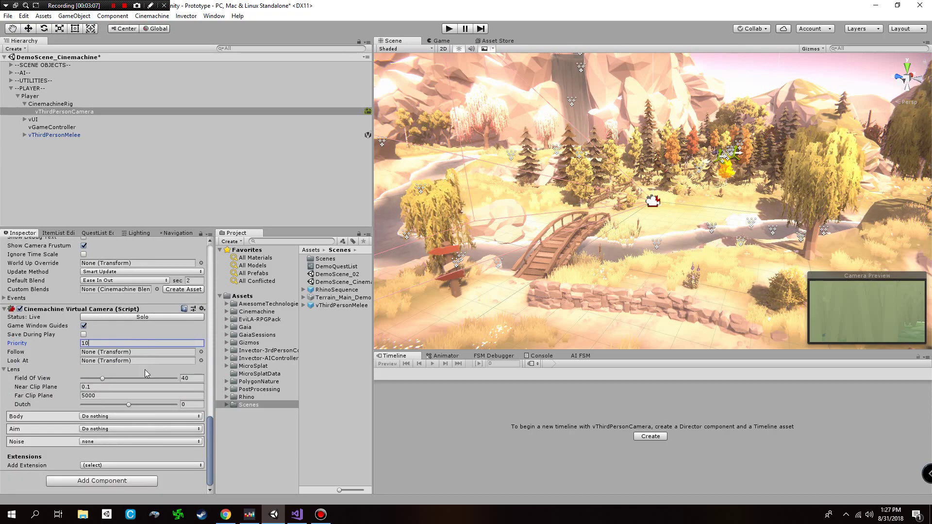
scroll(97, 395, "up", 8)
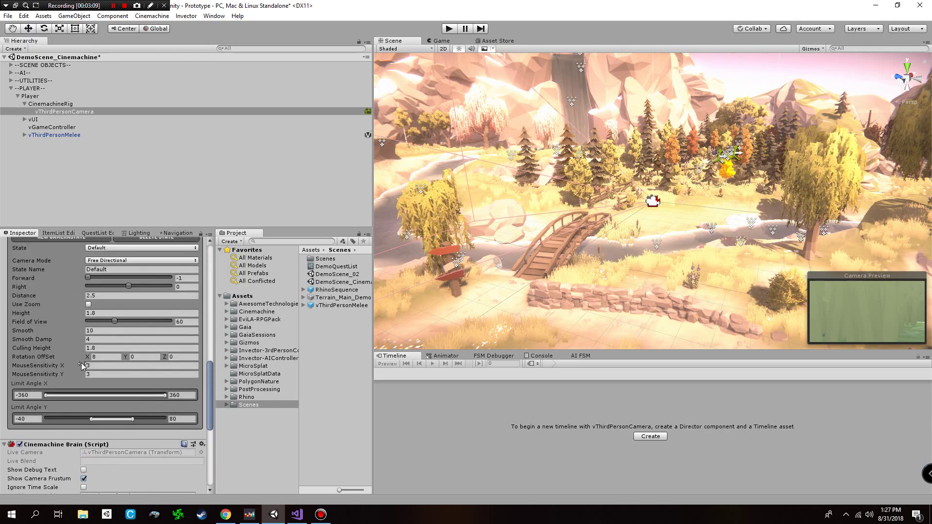
scroll(82, 367, "down", 6)
scroll(90, 367, "up", 8)
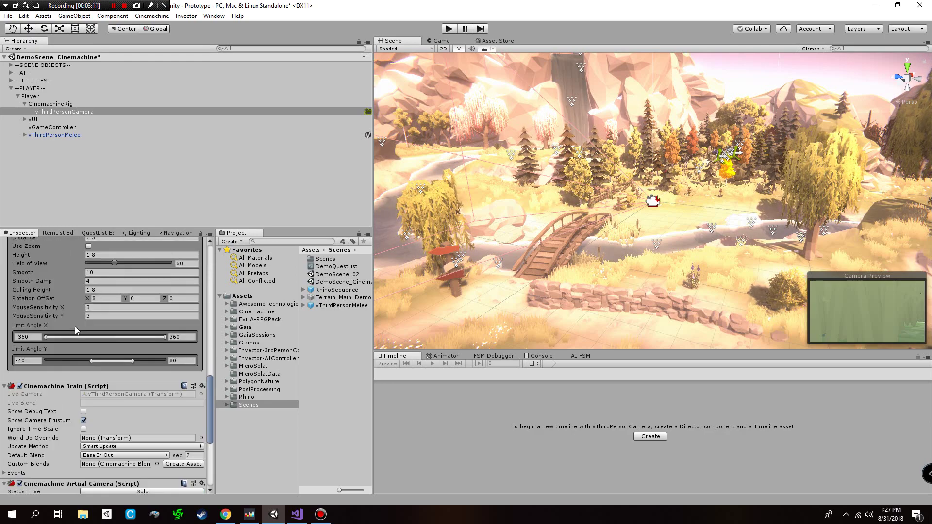
scroll(94, 427, "down", 5)
scroll(104, 412, "up", 6)
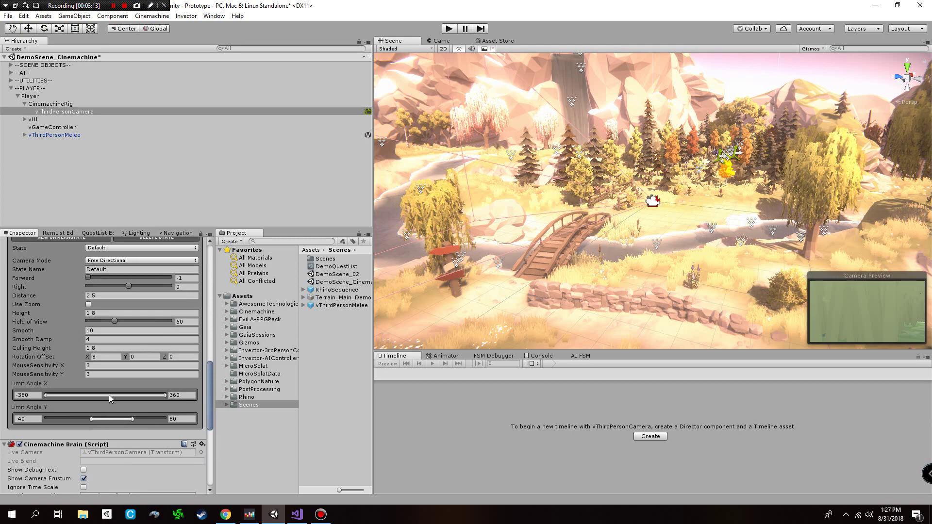
Set the virtual camera's lens Field of View to 60, matching the Default camera state, and save the scene.
left_click(180, 322)
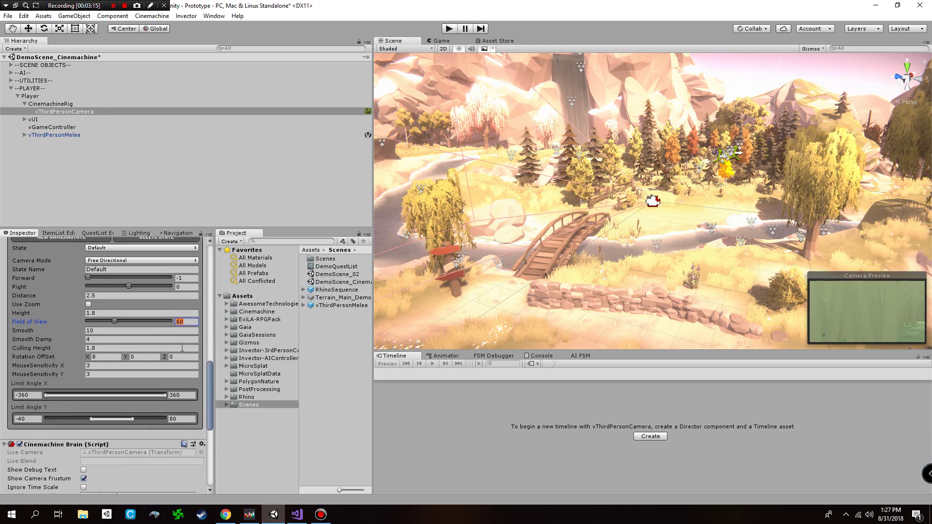
scroll(182, 348, "down", 10)
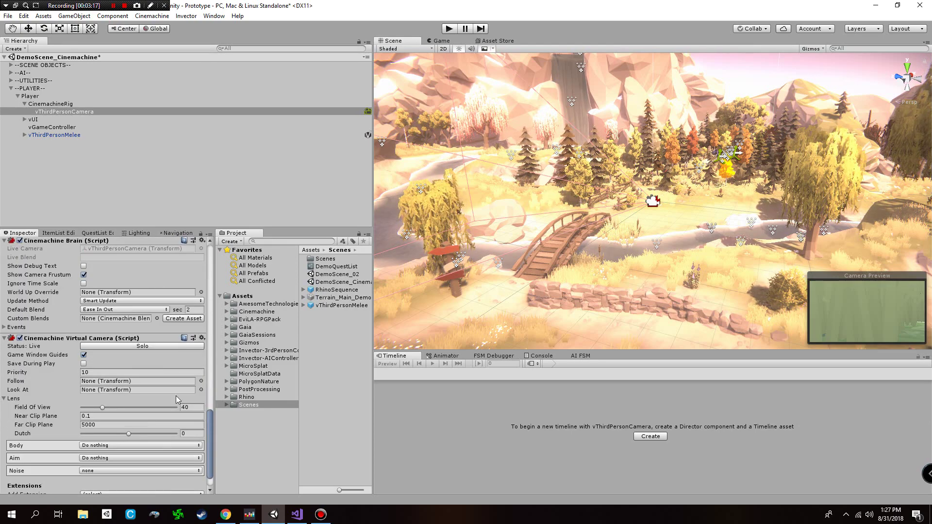
left_click(185, 407)
type("60")
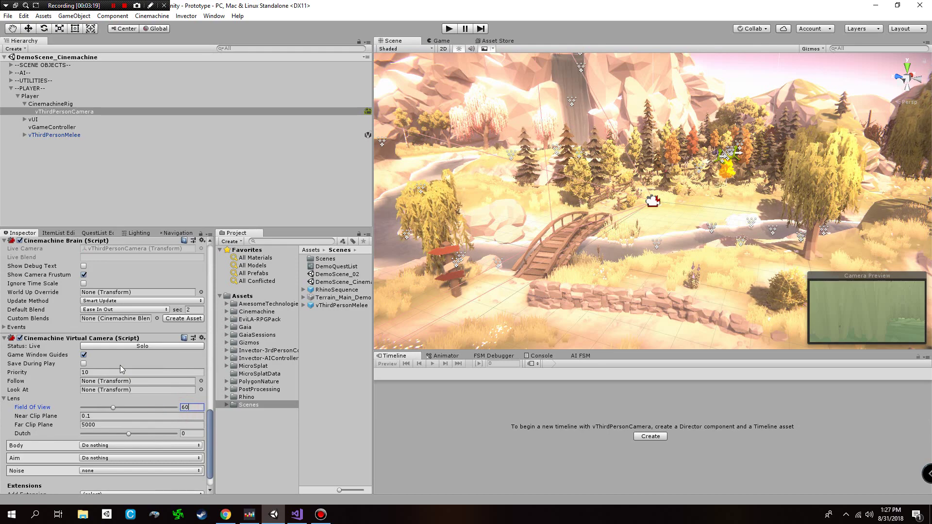
Play-test the scene by moving the character forward to check the view through the virtual camera, and stop playback.
scroll(121, 365, "up", 8)
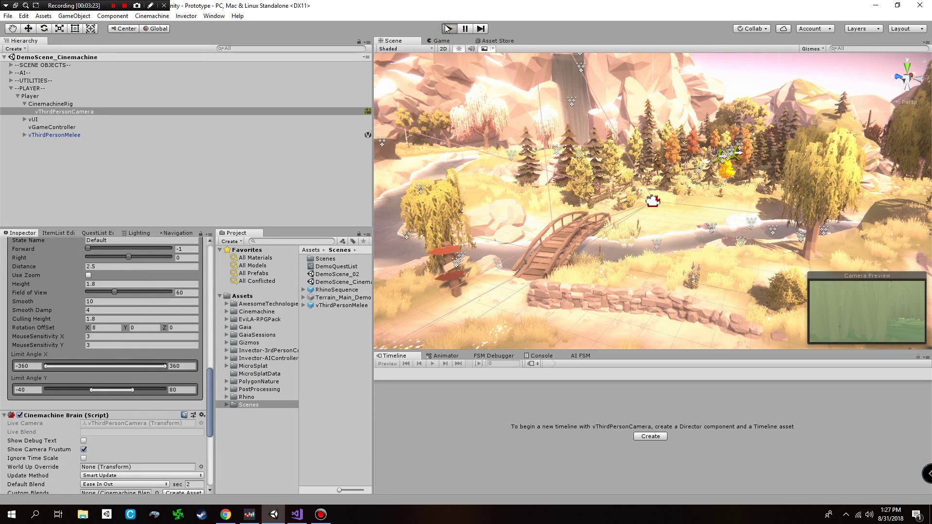
key("ctrl+p")
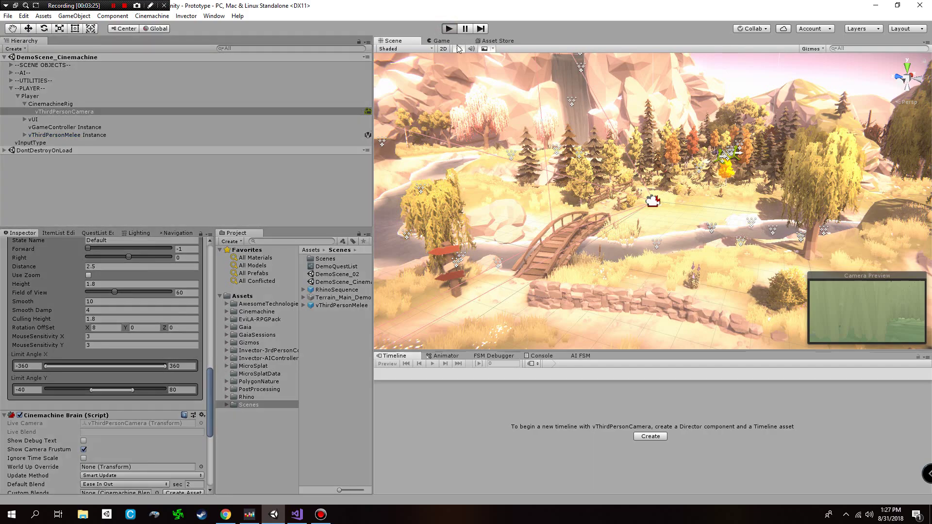
key("w")
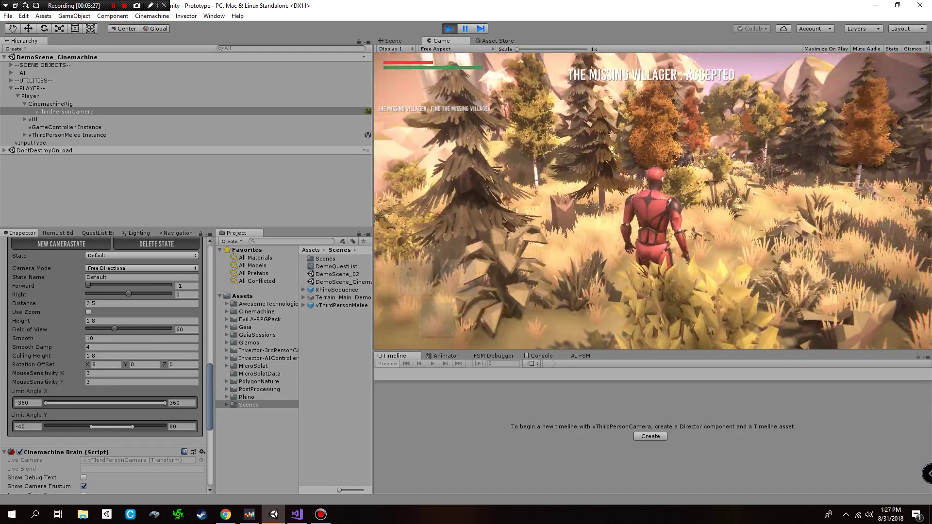
key("w")
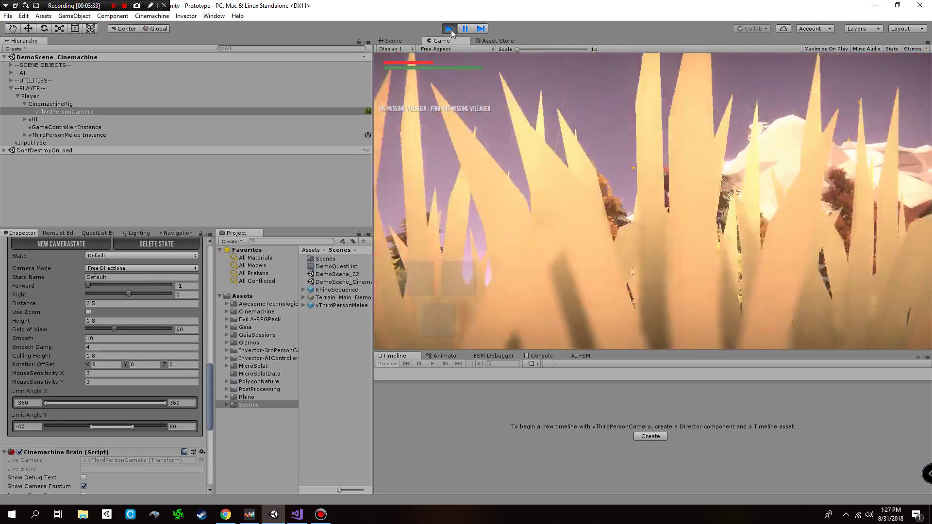
left_click(451, 31)
left_click(449, 29)
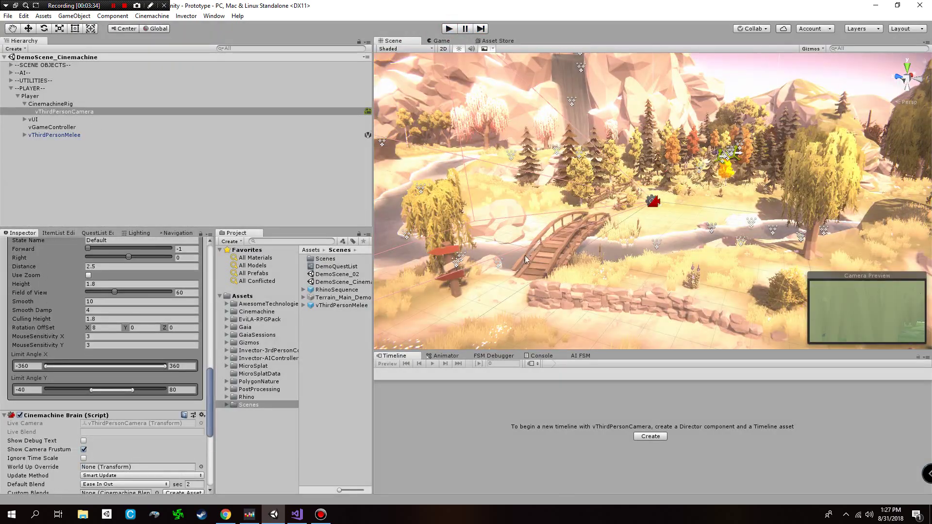